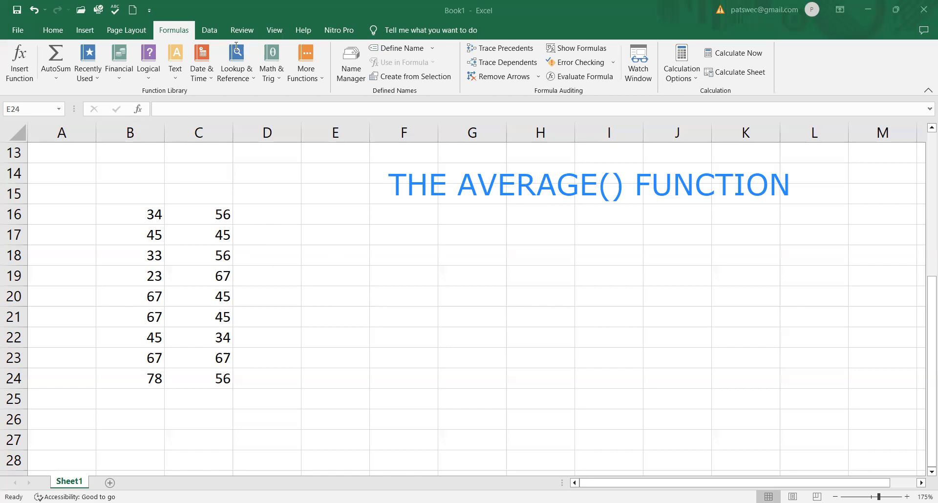
{"action": "left_click", "coordinate": [137, 128]}
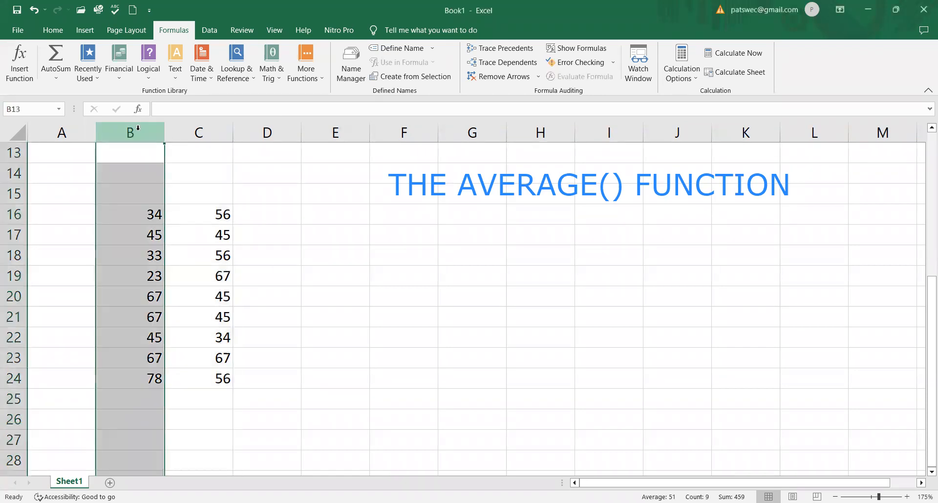
{"action": "left_click", "coordinate": [201, 130]}
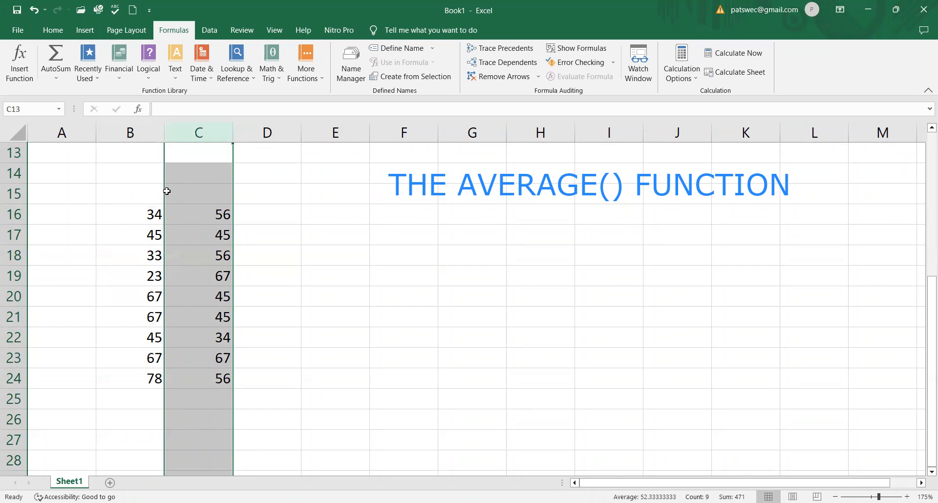
{"action": "left_click", "coordinate": [131, 132]}
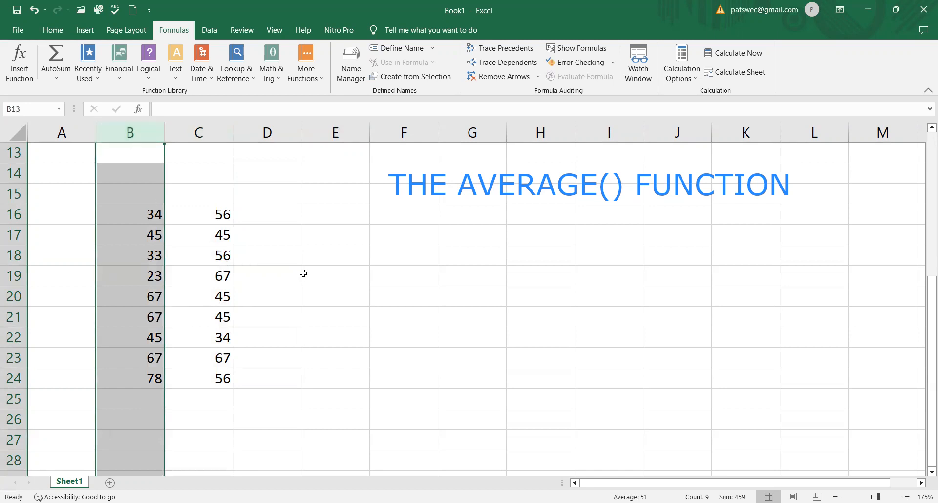
In cell E19, enter an AVERAGE formula that lists every cell from B16 to B24 as a separate comma-separated argument.
{"action": "left_click", "coordinate": [328, 269]}
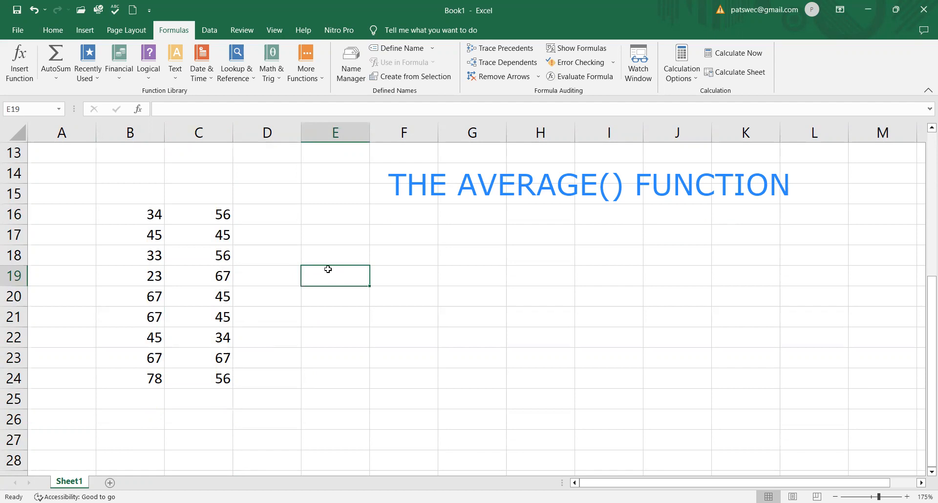
{"action": "type", "text": "="}
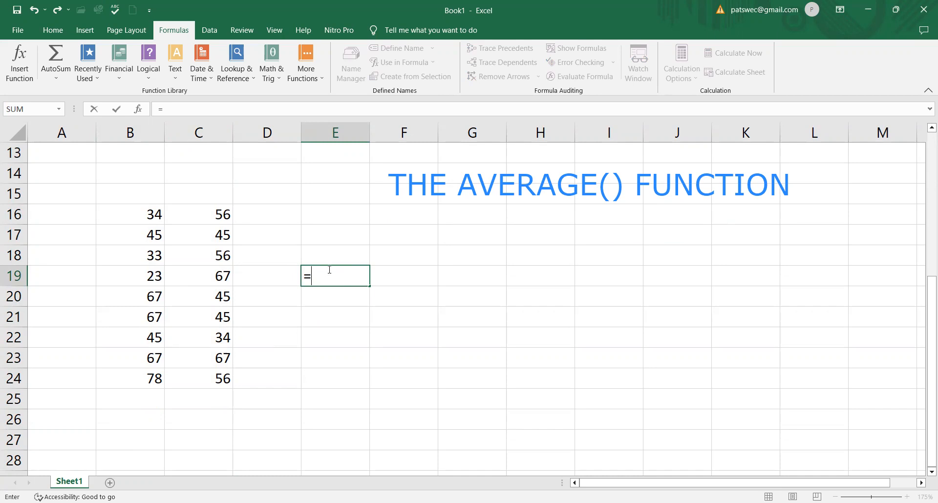
{"action": "type", "text": "AVER"}
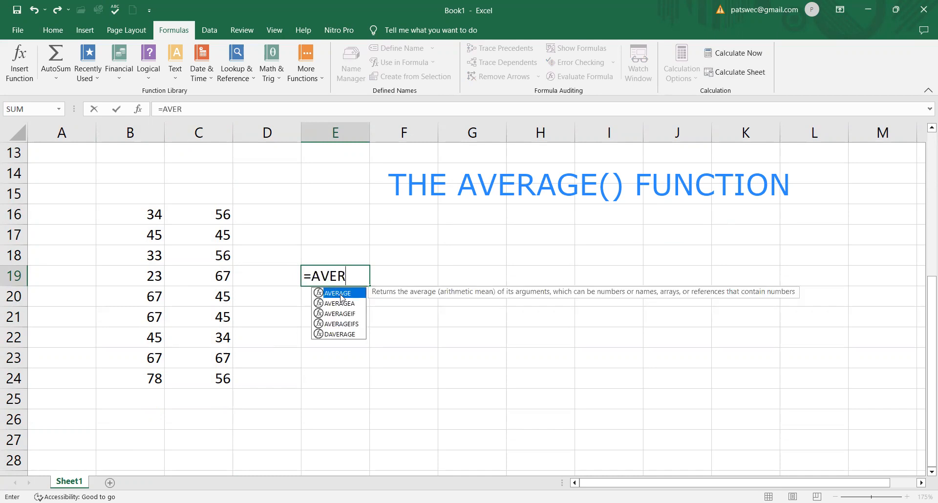
{"action": "double_click", "coordinate": [341, 295]}
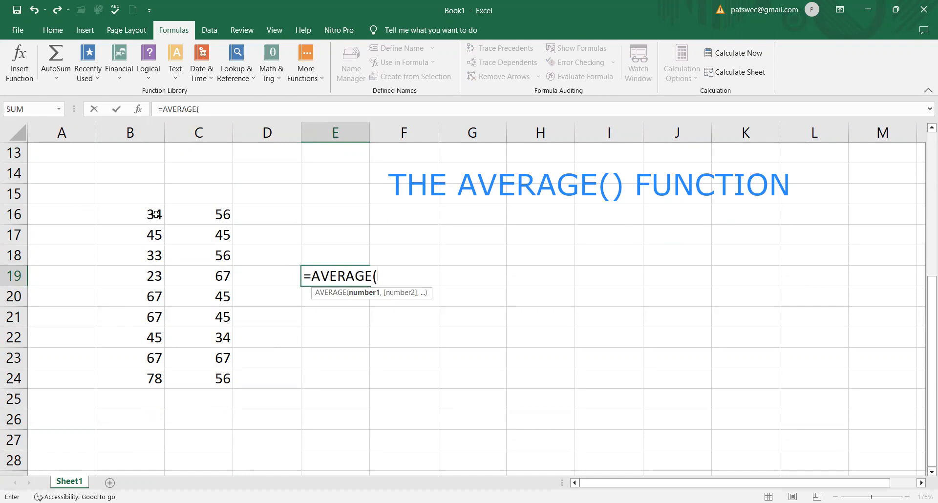
{"action": "type", "text": "B16"}
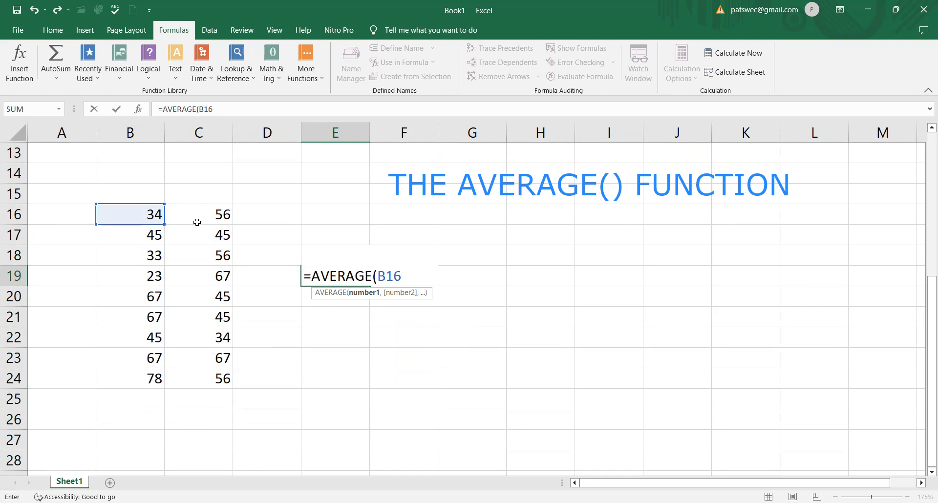
{"action": "type", "text": ","}
{"action": "left_click", "coordinate": [152, 236]}
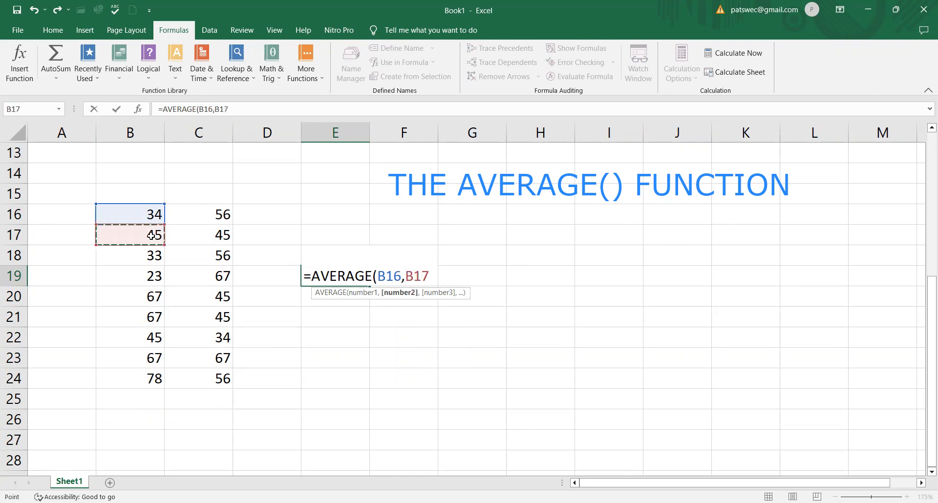
{"action": "type", "text": ","}
{"action": "left_click", "coordinate": [153, 255]}
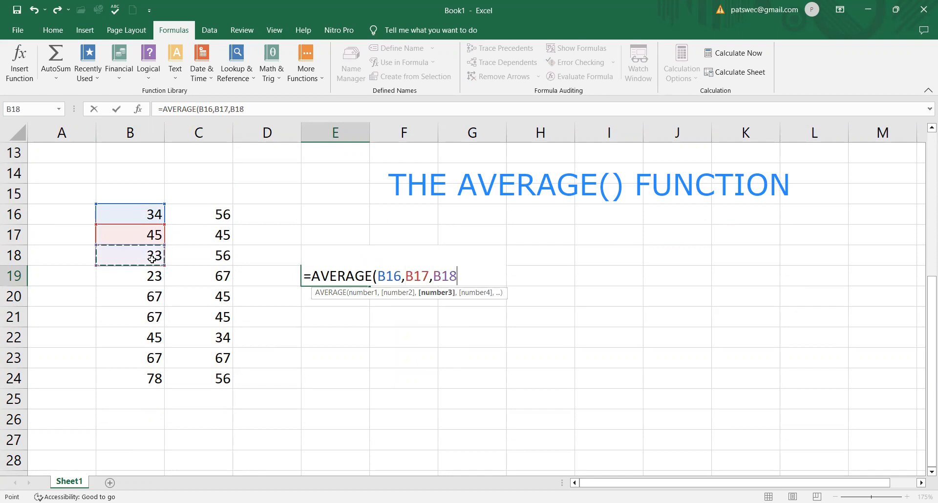
{"action": "type", "text": ","}
{"action": "left_click", "coordinate": [153, 275]}
{"action": "type", "text": ","}
{"action": "left_click", "coordinate": [152, 295]}
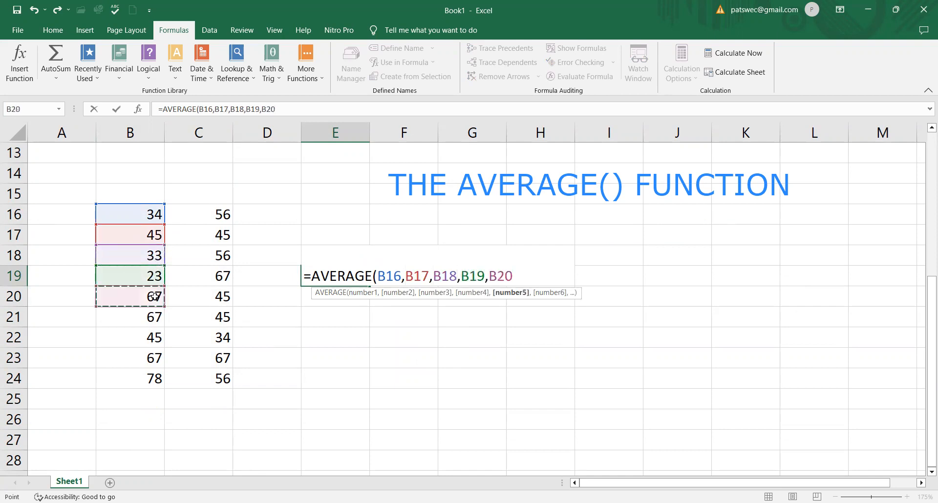
{"action": "type", "text": ","}
{"action": "left_click", "coordinate": [154, 318]}
{"action": "type", "text": ","}
{"action": "left_click", "coordinate": [156, 339]}
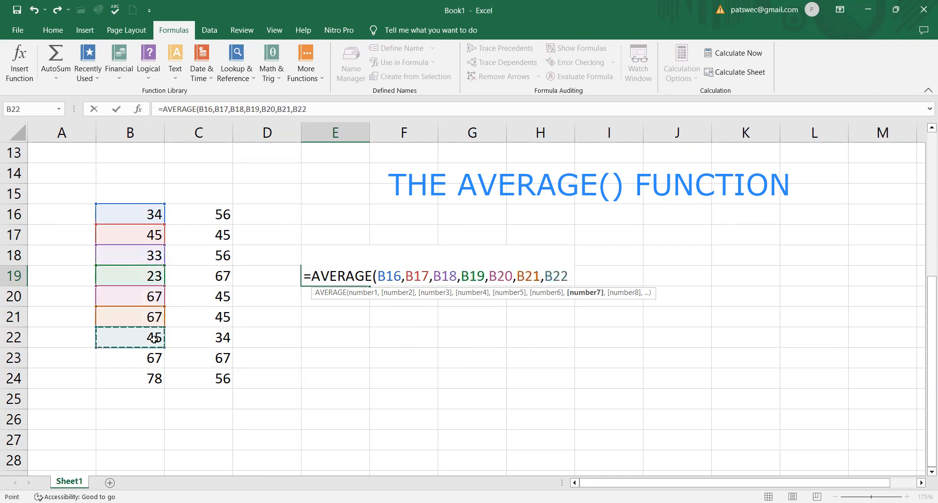
{"action": "type", "text": ","}
{"action": "left_click", "coordinate": [160, 360]}
{"action": "type", "text": ","}
{"action": "left_click", "coordinate": [155, 379]}
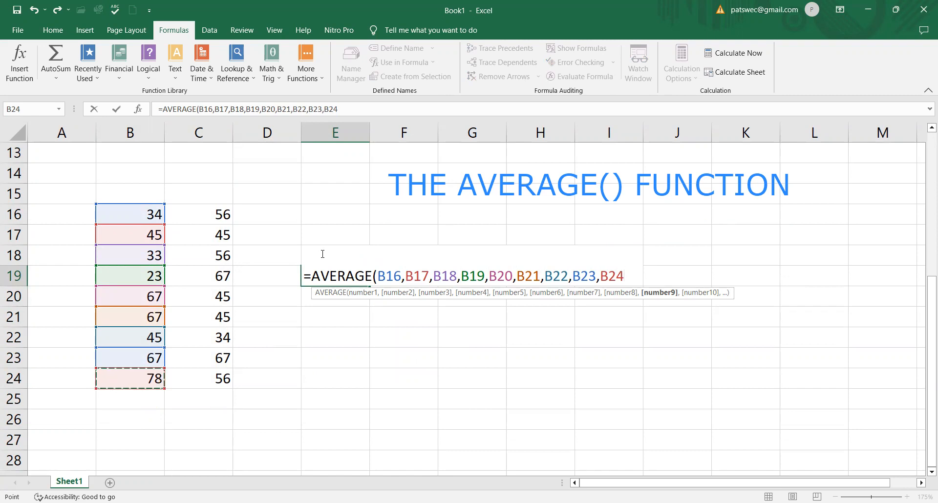
{"action": "type", "text": ")"}
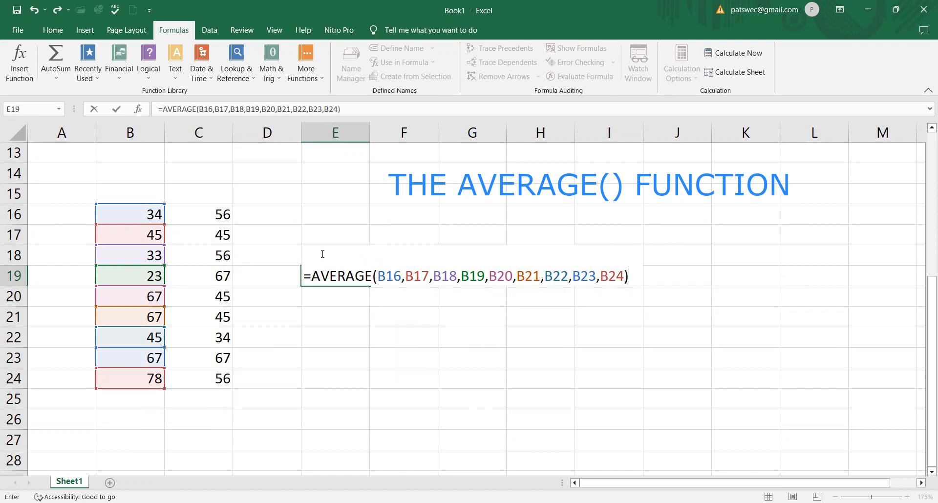
{"action": "key", "text": "Return"}
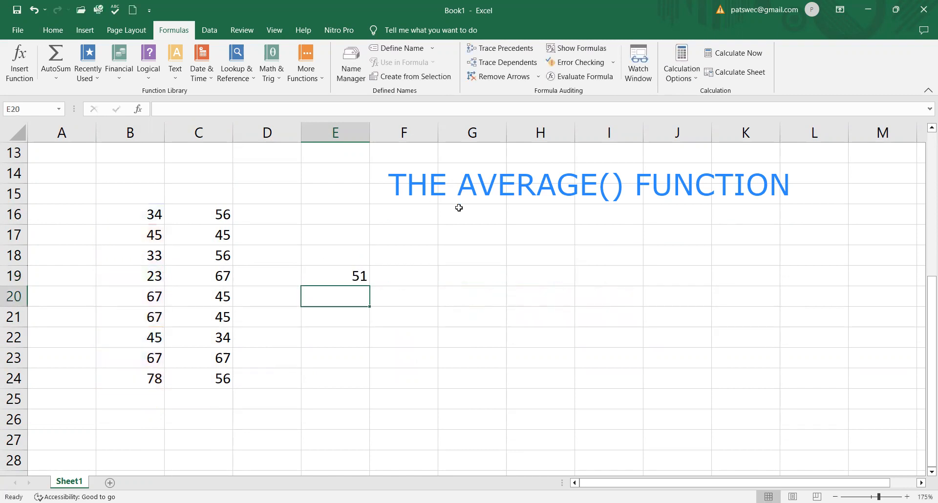
{"action": "left_click", "coordinate": [348, 276]}
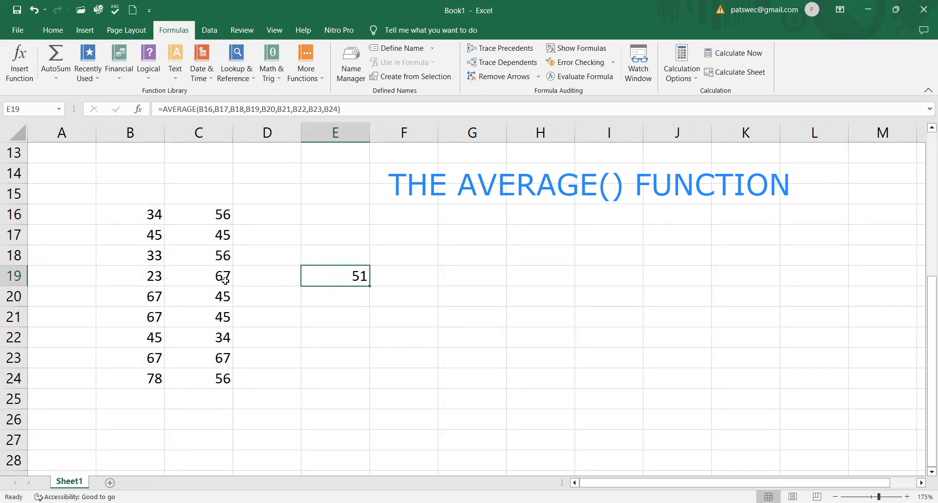
In cell E20, average the same column B numbers with the range formula =AVERAGE(B16:B24).
{"action": "left_click", "coordinate": [342, 302]}
{"action": "type", "text": "="}
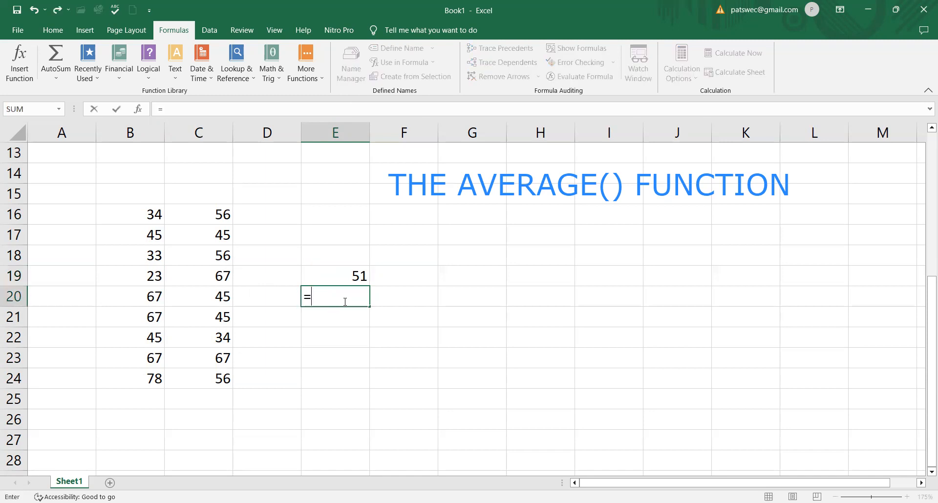
{"action": "type", "text": "ACE"}
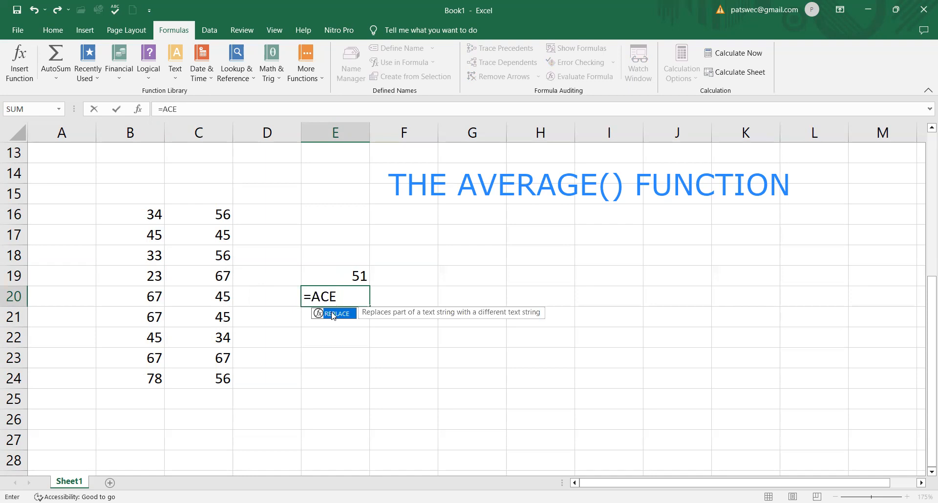
{"action": "key", "text": "BackSpace"}
{"action": "key", "text": "BackSpace"}
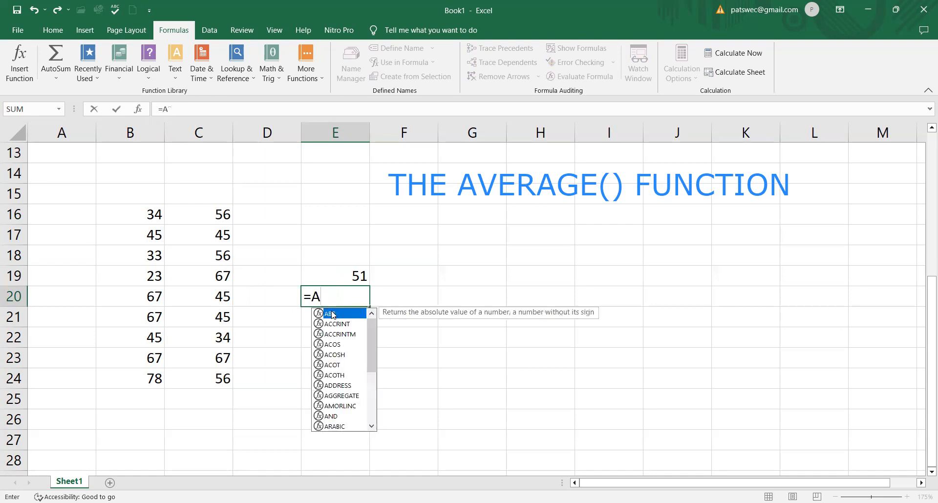
{"action": "type", "text": "VERAGE("}
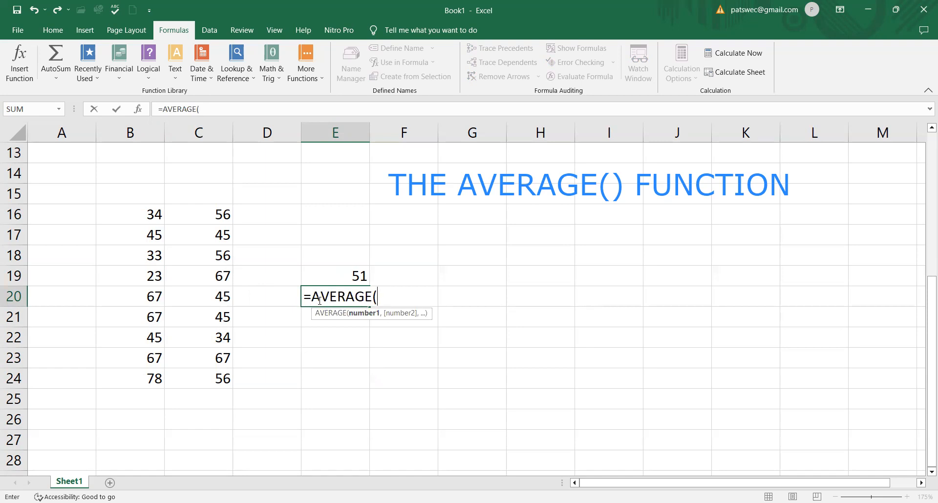
{"action": "type", "text": "B16"}
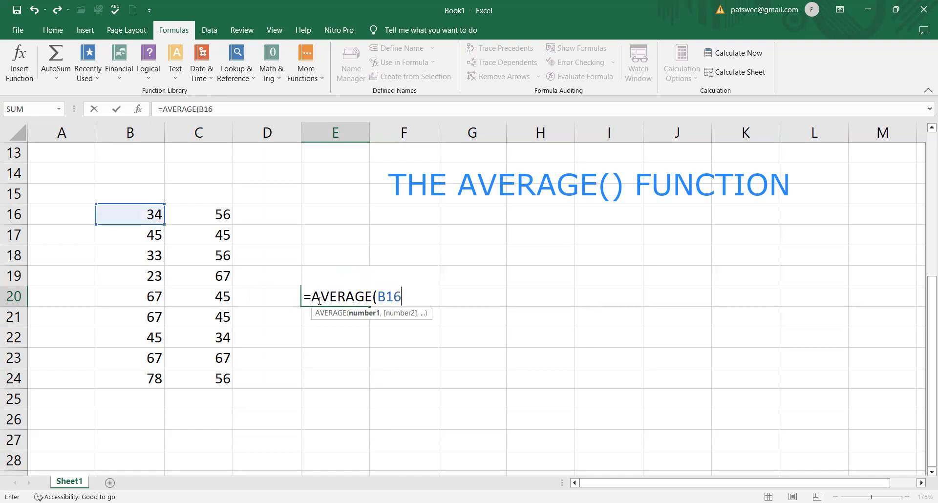
{"action": "type", "text": ":B24"}
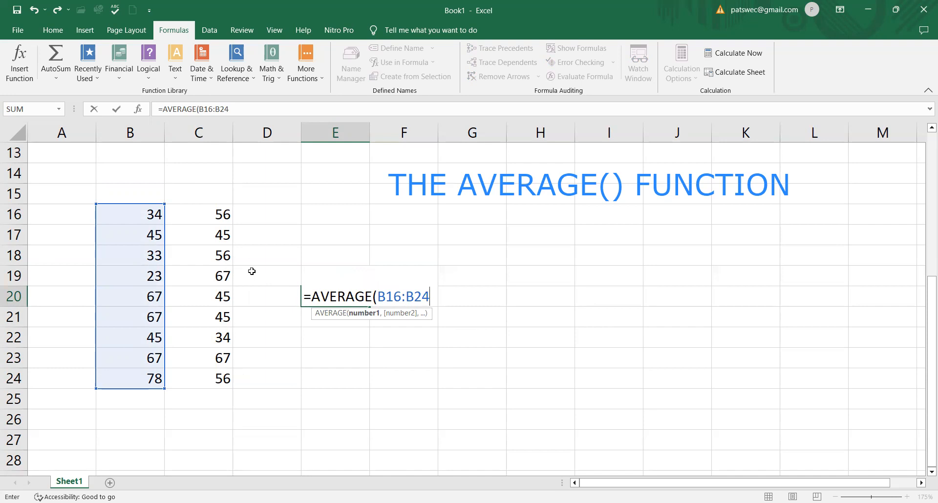
{"action": "type", "text": ")"}
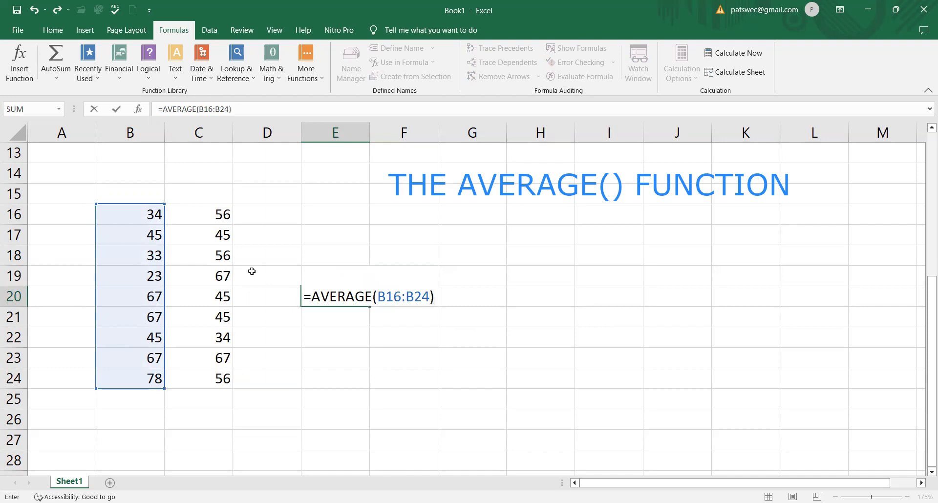
{"action": "key", "text": "Return"}
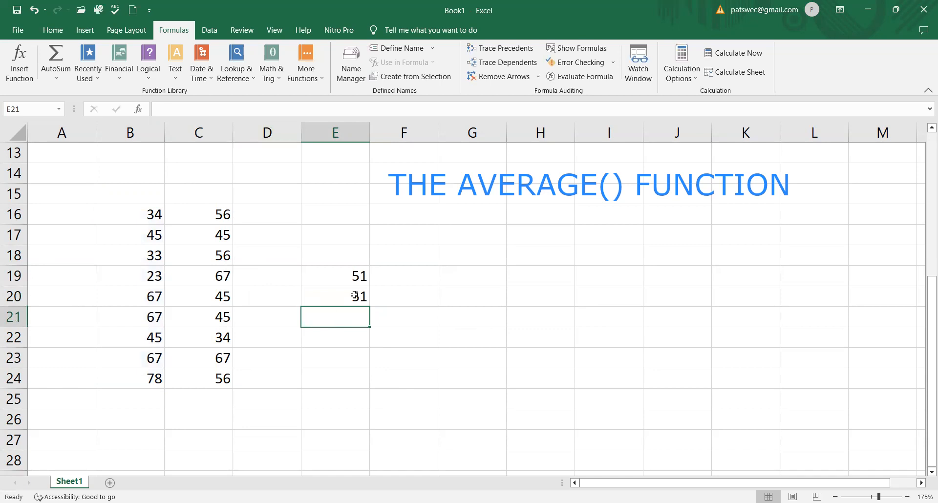
In cell E22, average the column C numbers with the range formula =AVERAGE(C16:C24).
{"action": "left_click", "coordinate": [222, 214]}
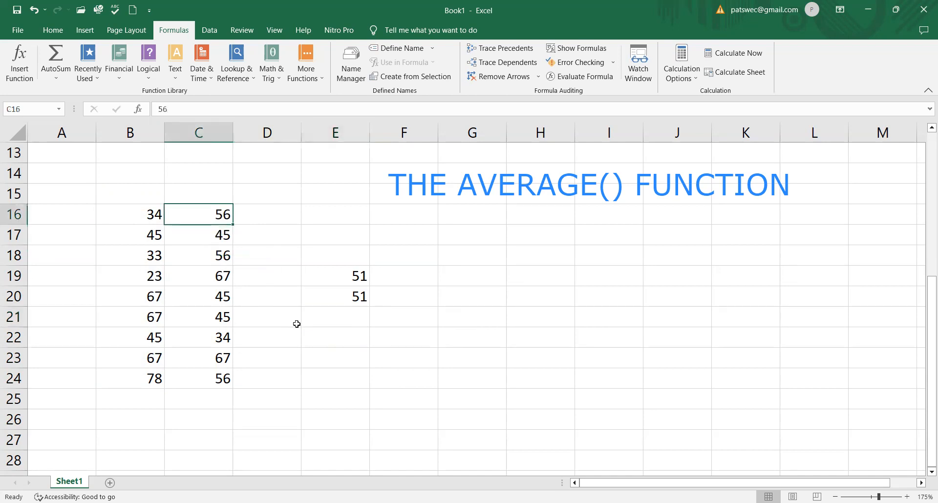
{"action": "left_click", "coordinate": [345, 341]}
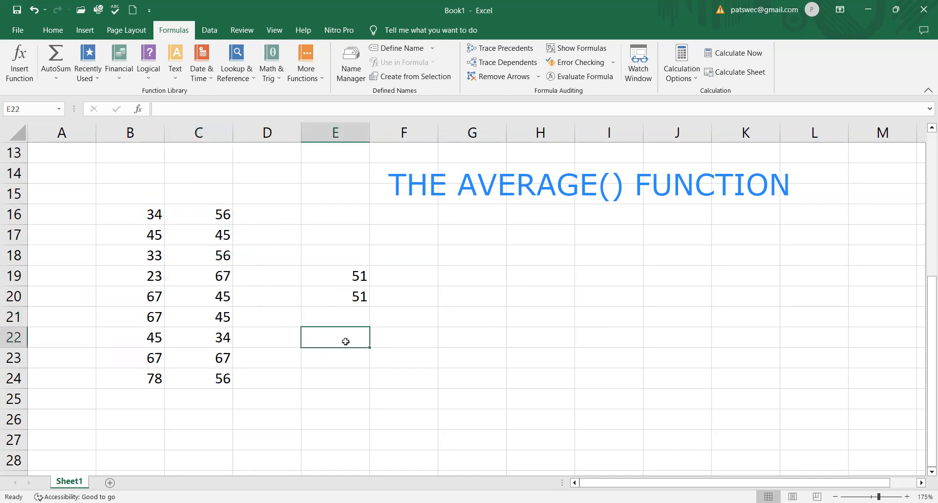
{"action": "type", "text": "="}
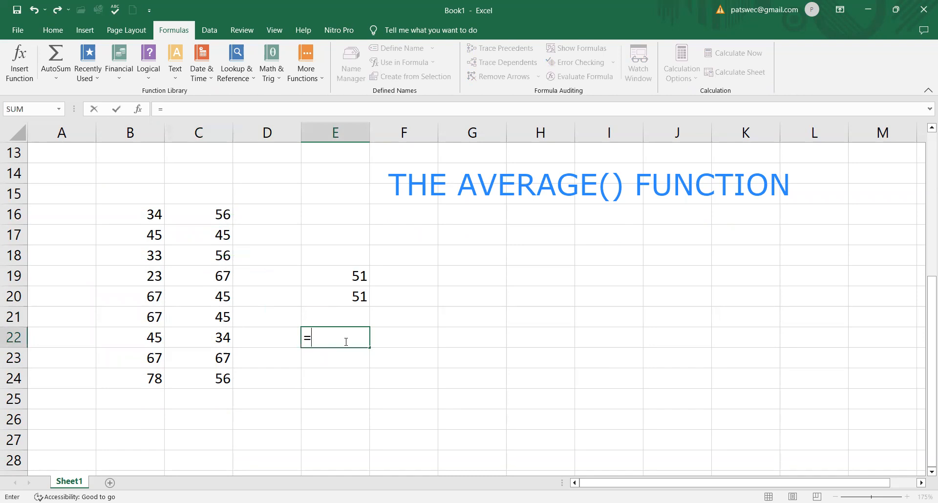
{"action": "type", "text": "AV"}
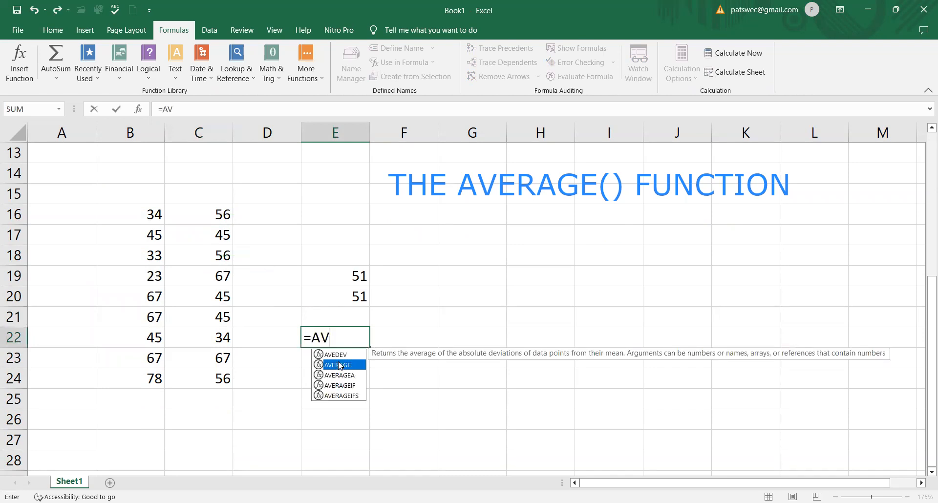
{"action": "key", "text": "Tab"}
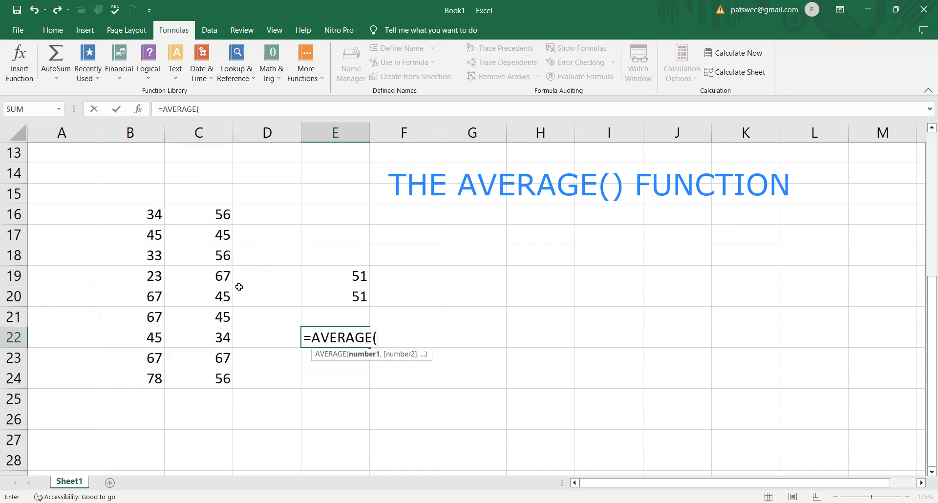
{"action": "type", "text": "C"}
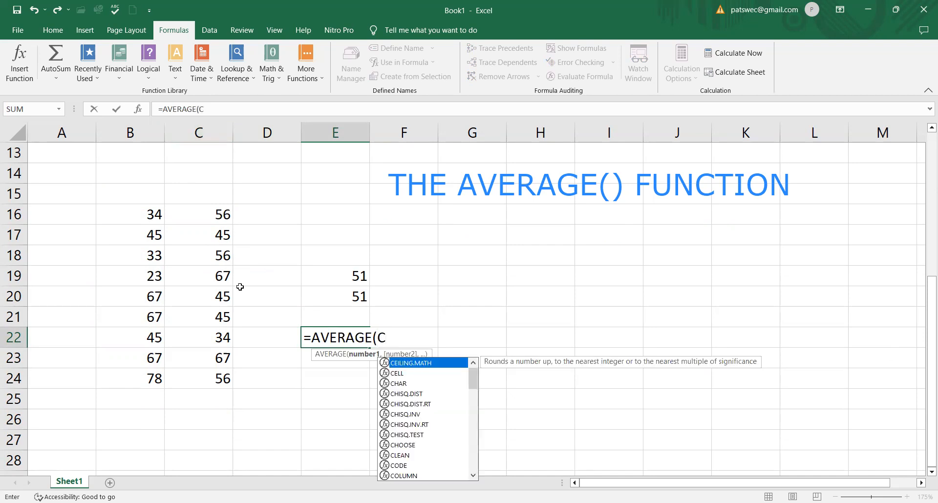
{"action": "type", "text": "1"}
{"action": "type", "text": "6"}
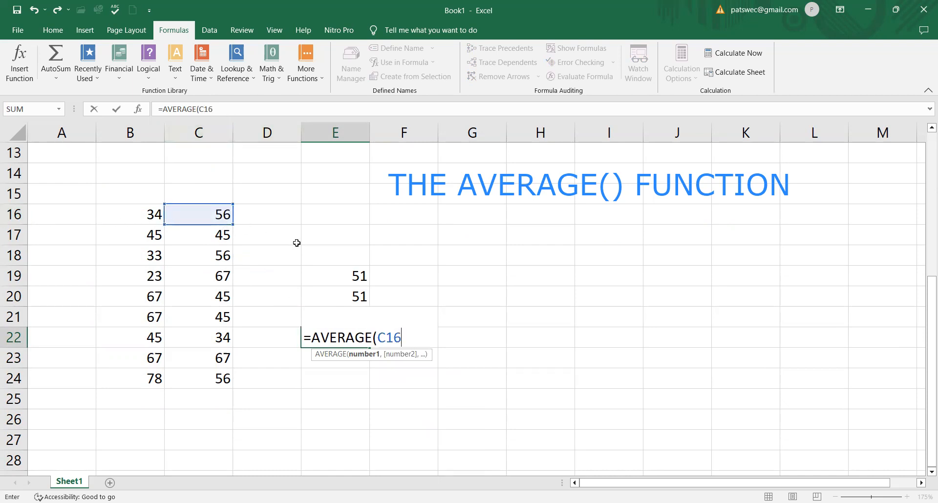
{"action": "type", "text": ":C"}
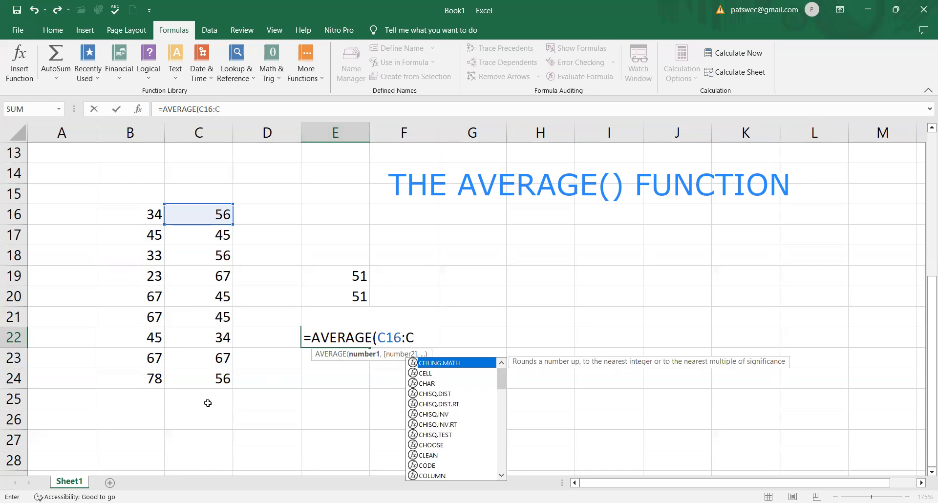
{"action": "type", "text": "24"}
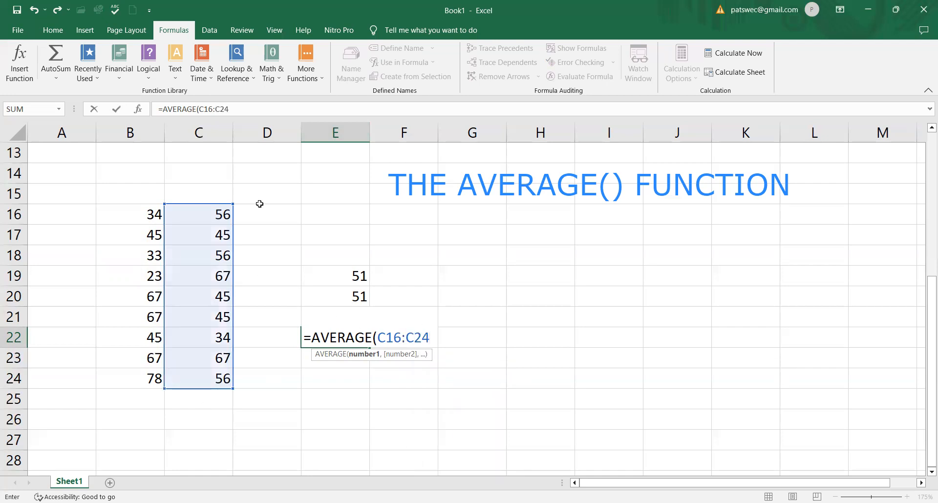
{"action": "type", "text": ")"}
{"action": "key", "text": "Return"}
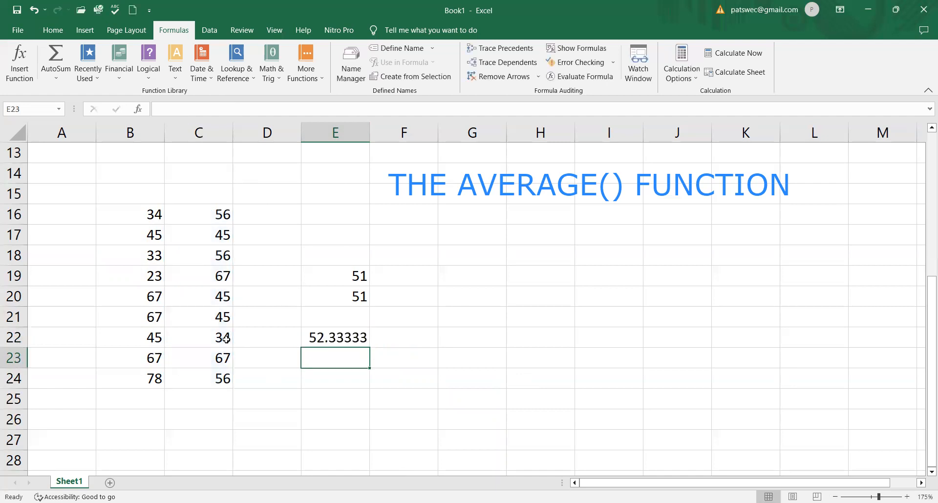
{"action": "left_click", "coordinate": [342, 339]}
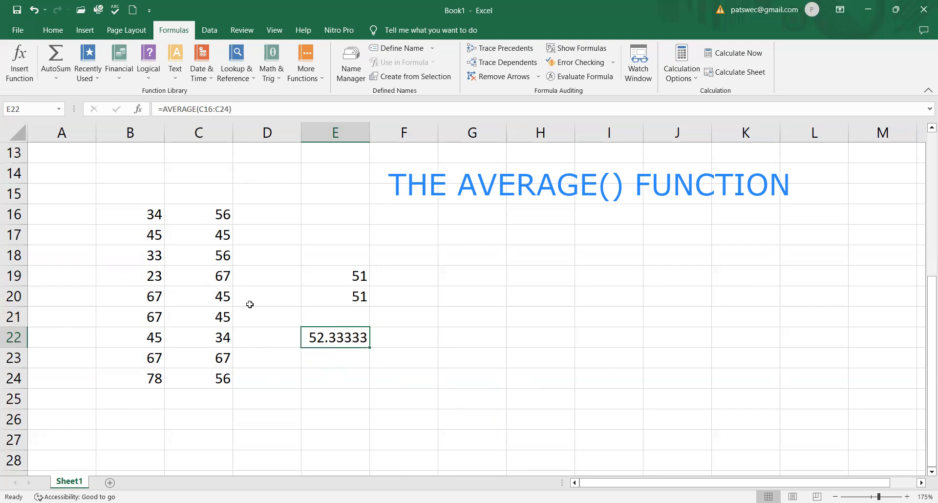
In cell E24, average the numbers of columns B and C together with the range formula =AVERAGE(B16:C24).
{"action": "left_click", "coordinate": [343, 375]}
{"action": "type", "text": "="}
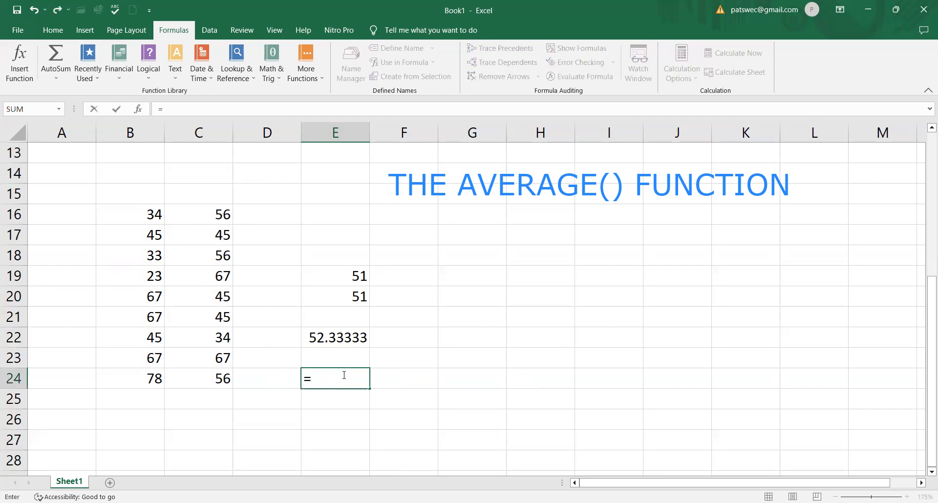
{"action": "type", "text": "AV"}
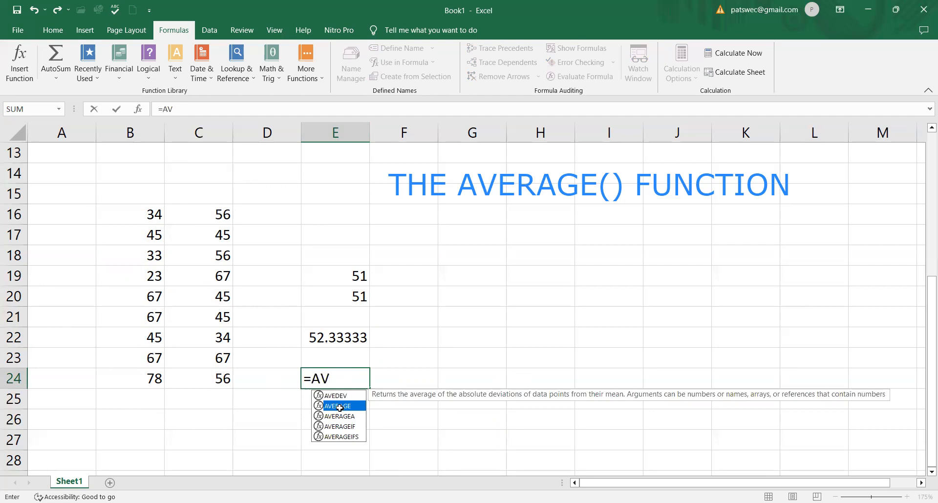
{"action": "key", "text": "Tab"}
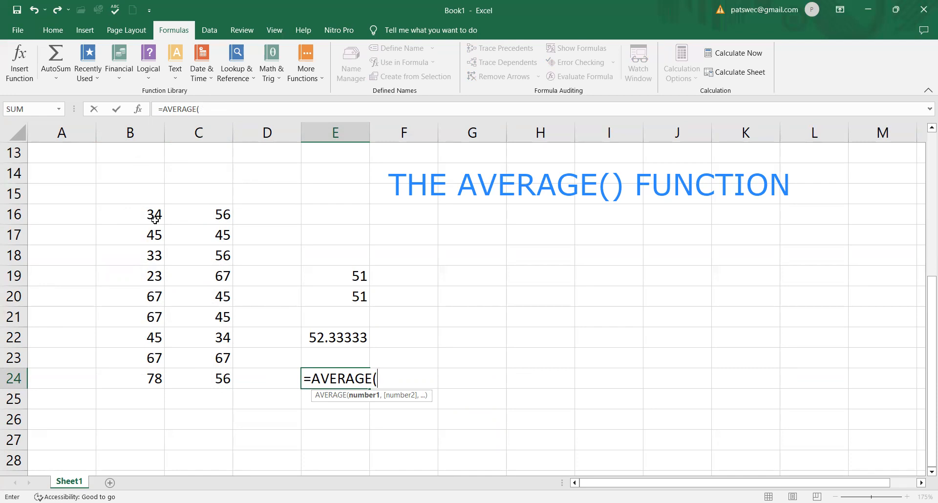
{"action": "type", "text": "B16"}
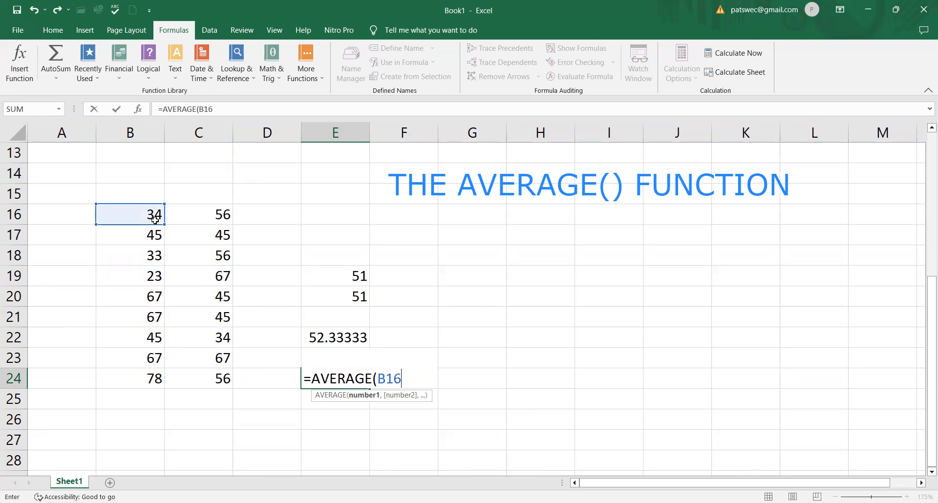
{"action": "type", "text": ":"}
{"action": "type", "text": "C24"}
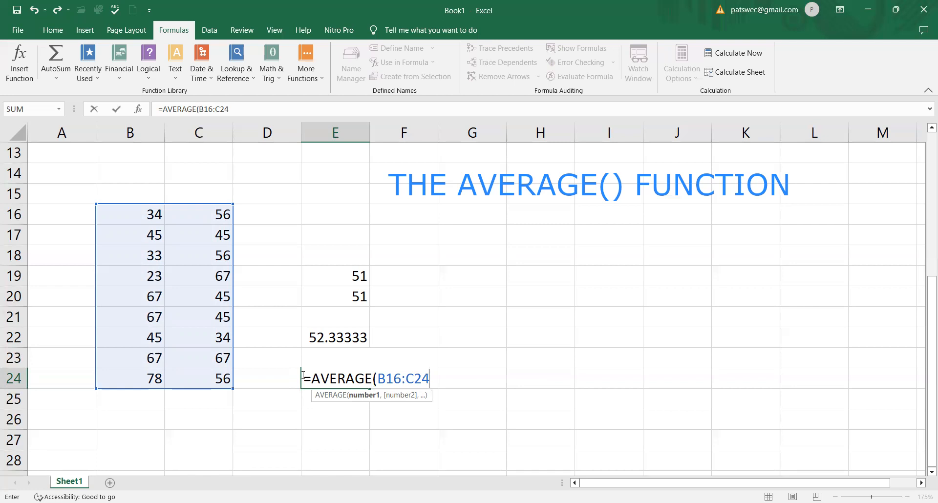
{"action": "type", "text": ")"}
{"action": "key", "text": "Return"}
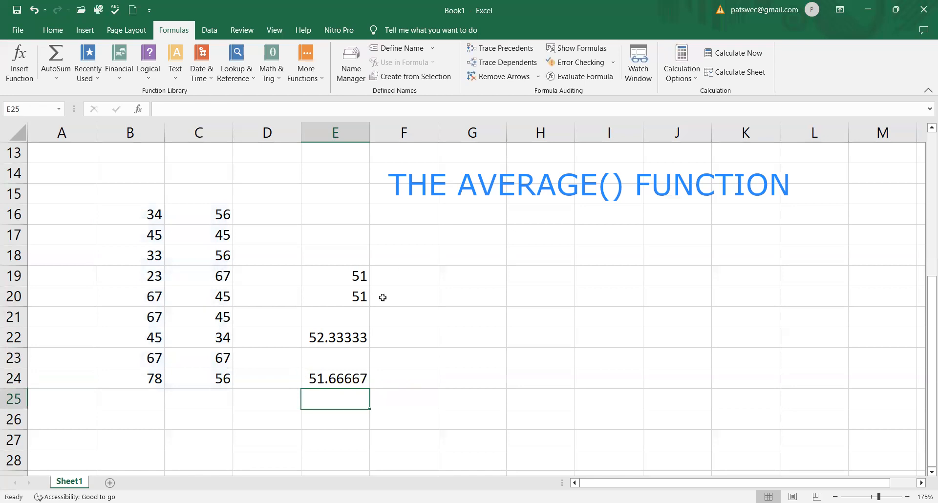
{"action": "left_click", "coordinate": [329, 382]}
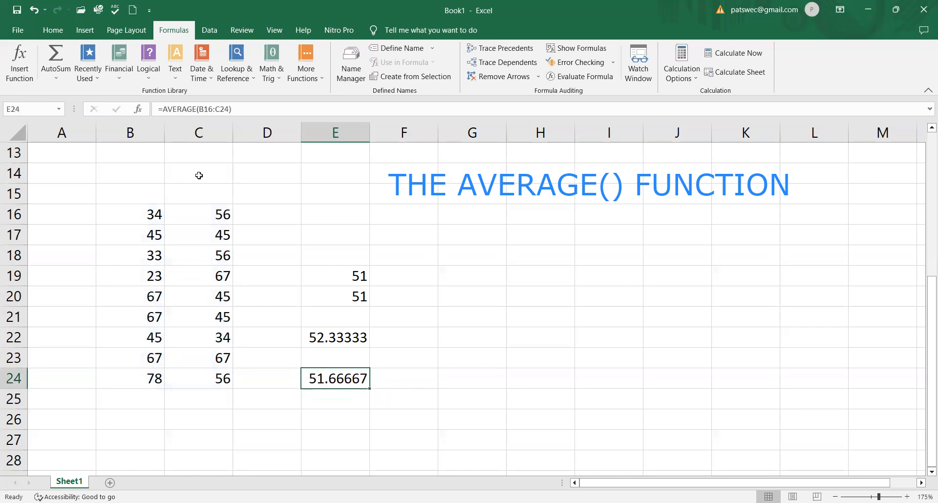